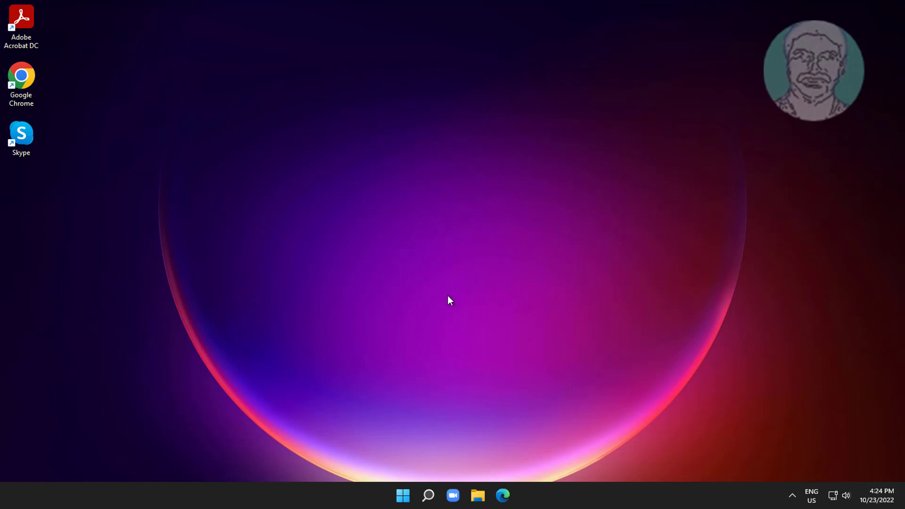
Open the Color C60 V4 PCL6 printer's page under Printers & scanners in Windows Settings
click(409, 495)
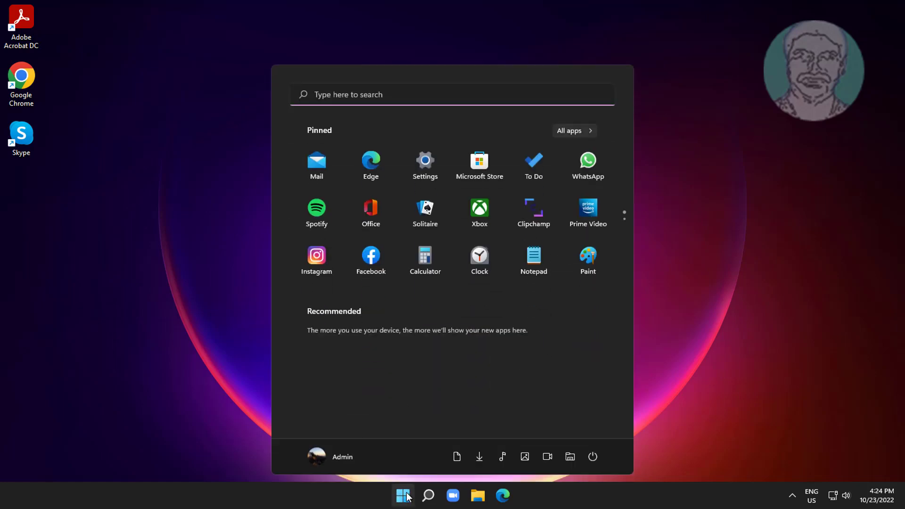
click(409, 163)
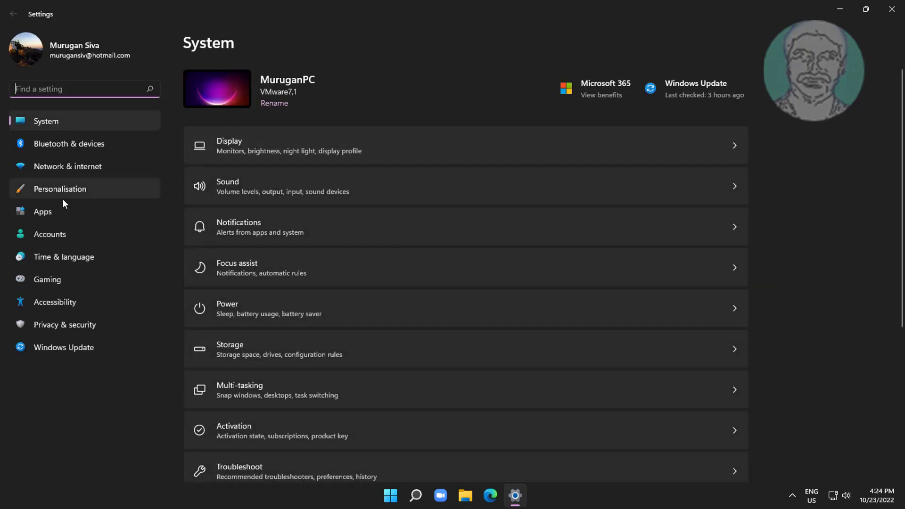
click(69, 144)
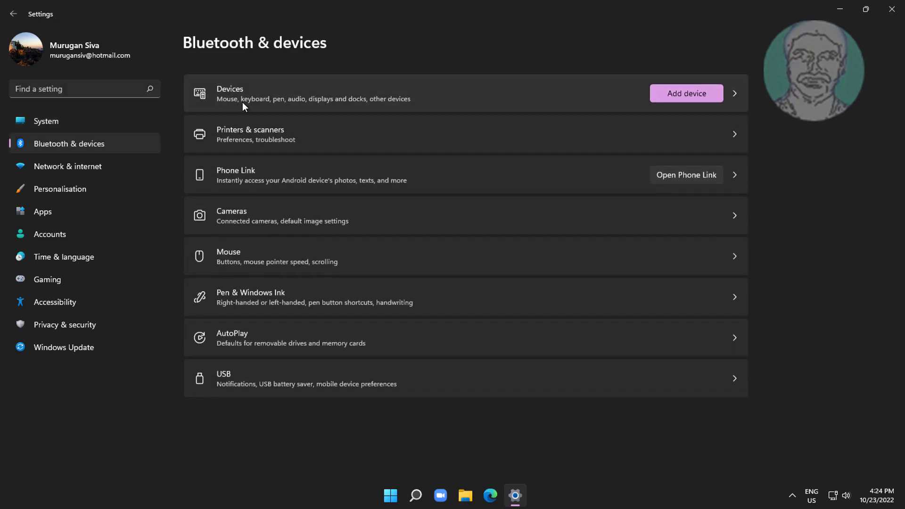
click(268, 134)
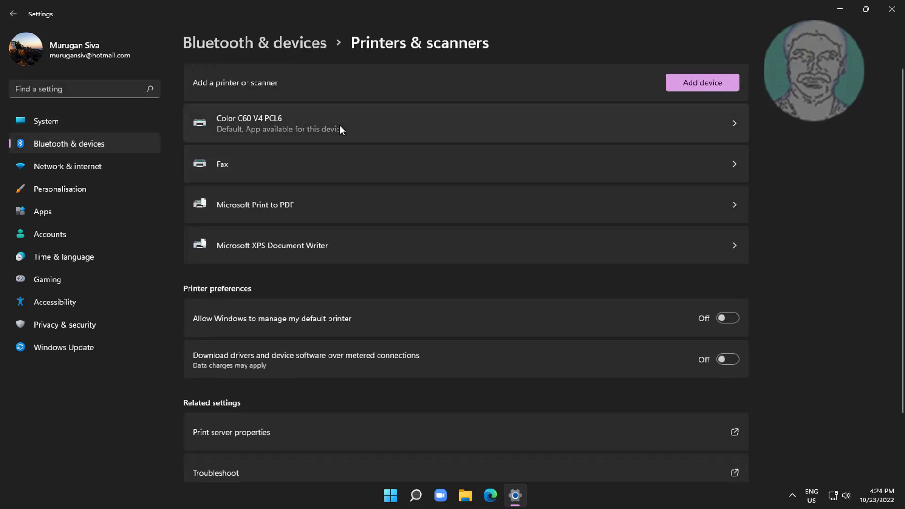
click(278, 119)
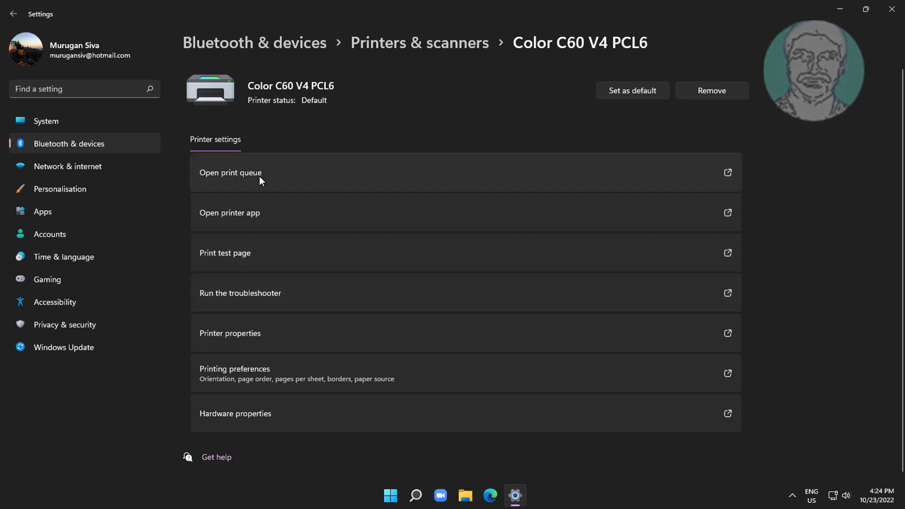
Check the Color C60 V4 PCL6 printer's share name in its sharing properties, then close the properties and Settings
click(262, 337)
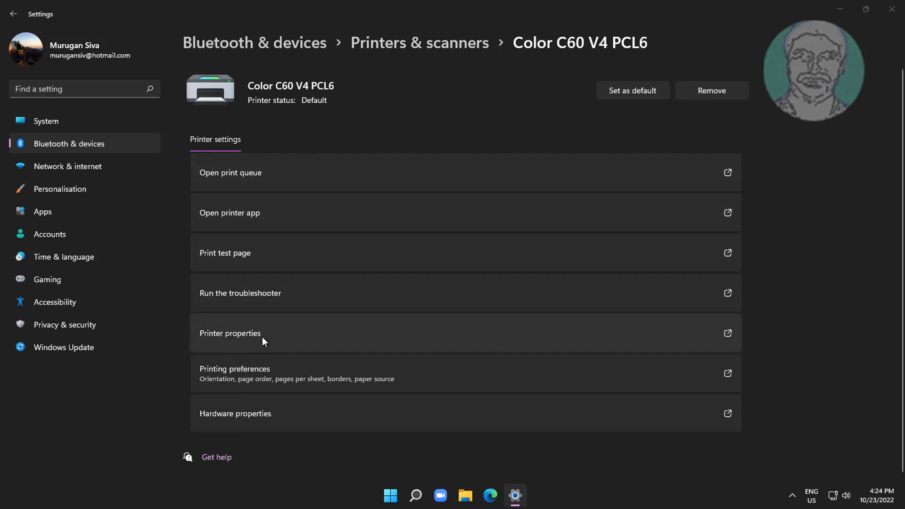
click(311, 217)
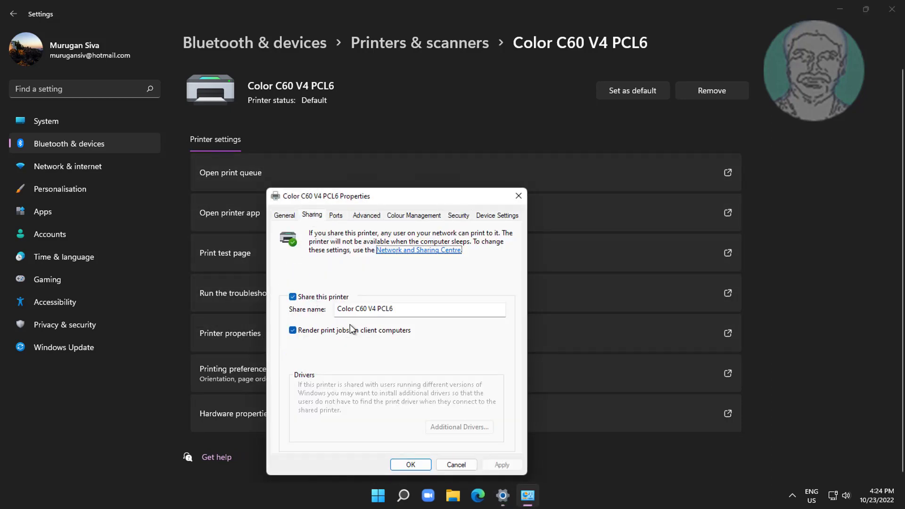
drag(420, 312, 313, 311)
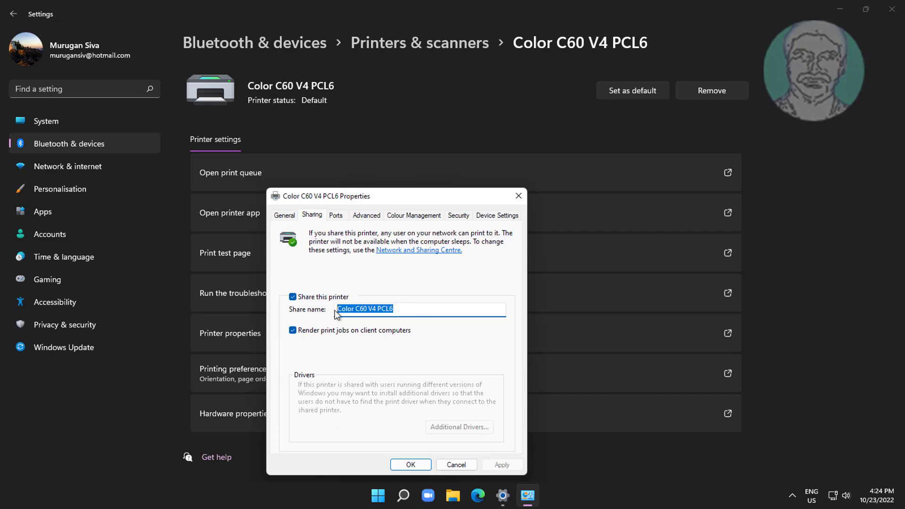
click(409, 465)
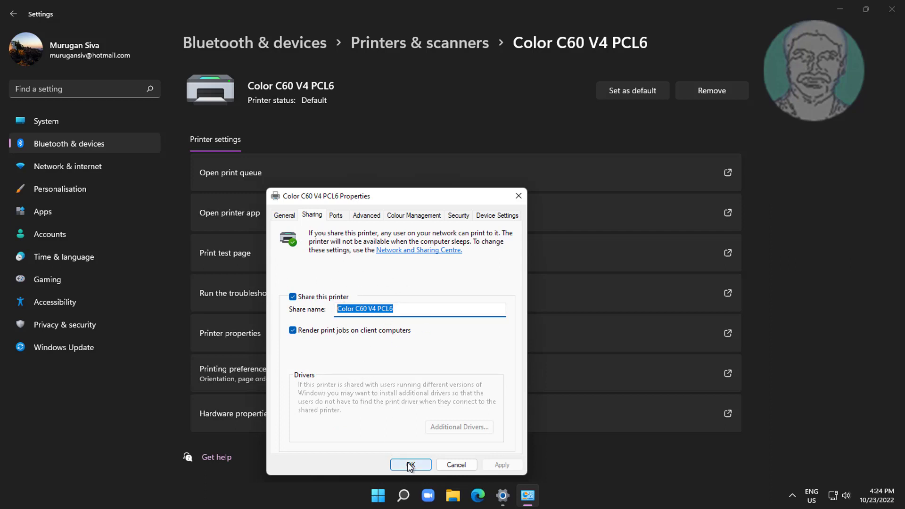
click(891, 9)
Search for cmd and run Command Prompt as administrator, allowing it to make changes
click(428, 494)
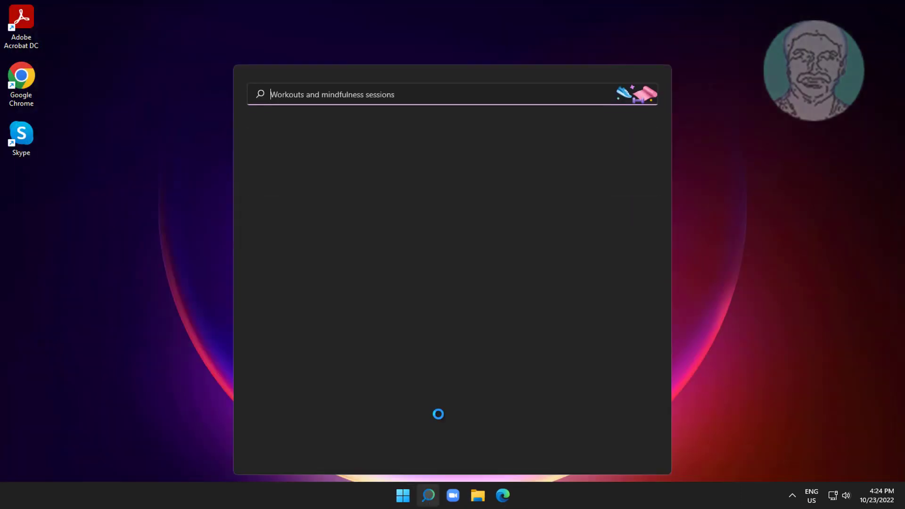
text(cmd)
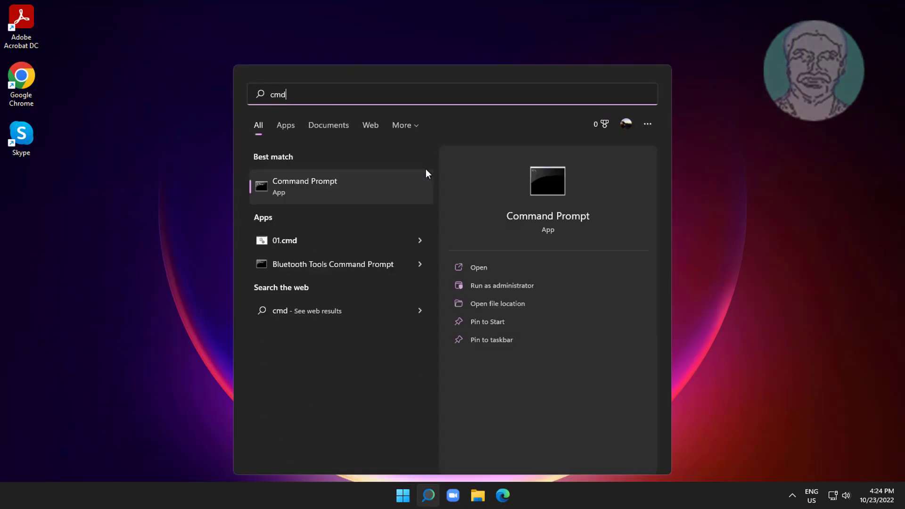
right_click(318, 195)
click(374, 206)
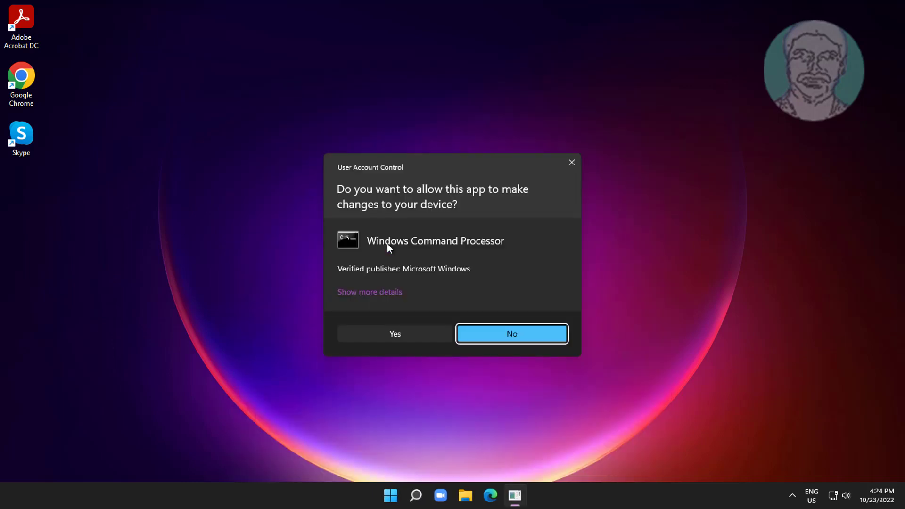
click(391, 334)
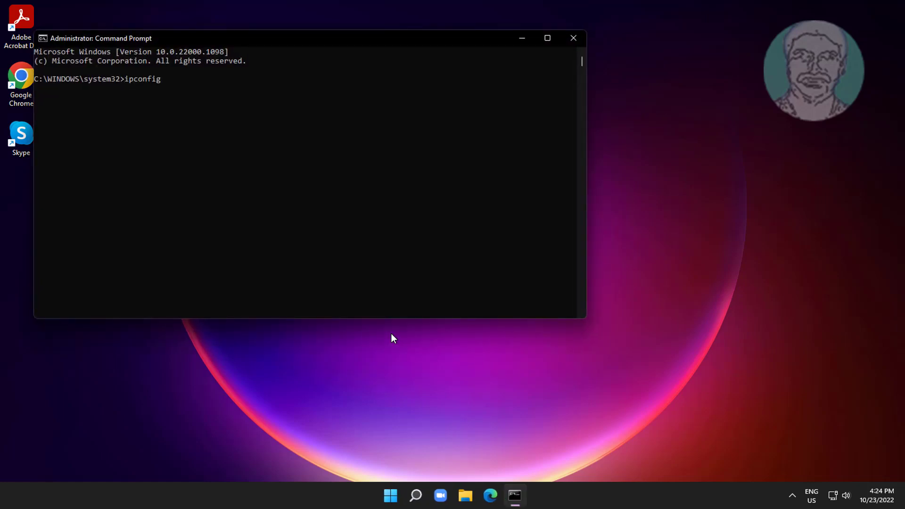
Run ipconfig and highlight the computer's IPv4 address in the output
text(ipconfig)
key(Return)
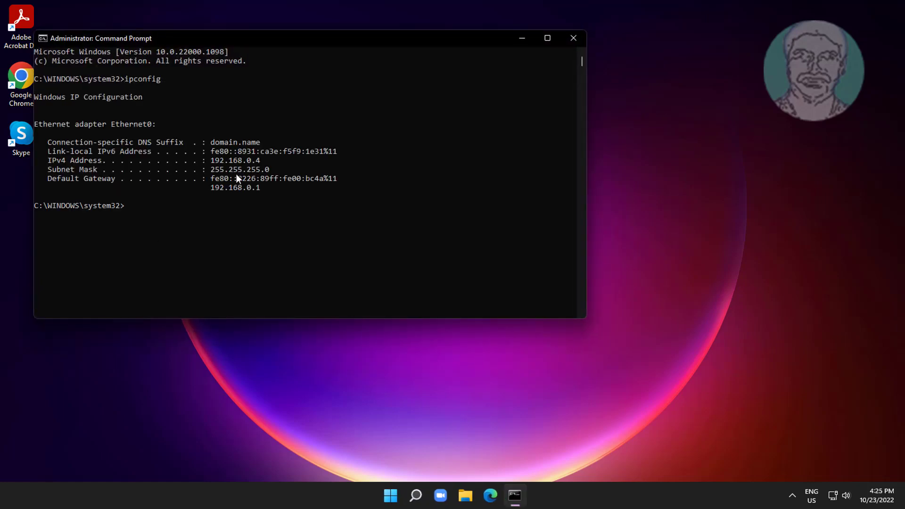
drag(267, 161, 212, 159)
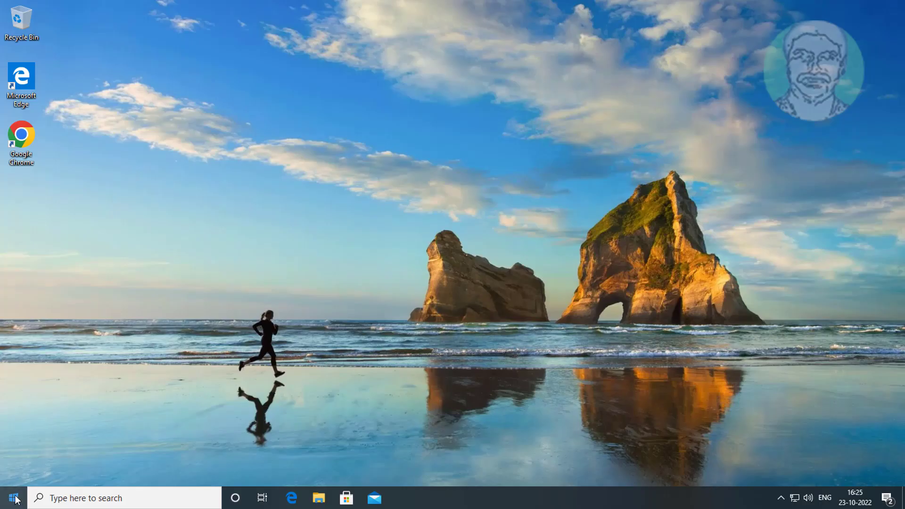
On the Windows 10 client PC, open the network location \\192.168.0.4 through the Run dialog
right_click(15, 500)
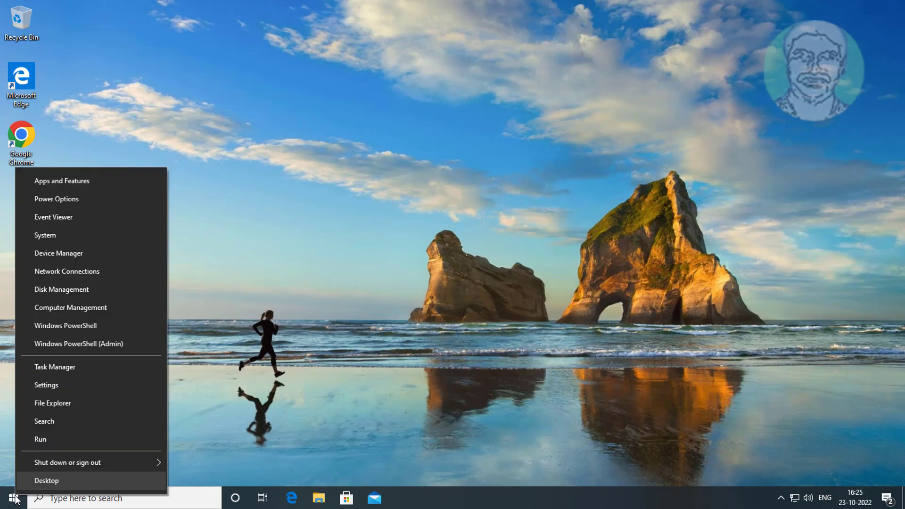
click(41, 438)
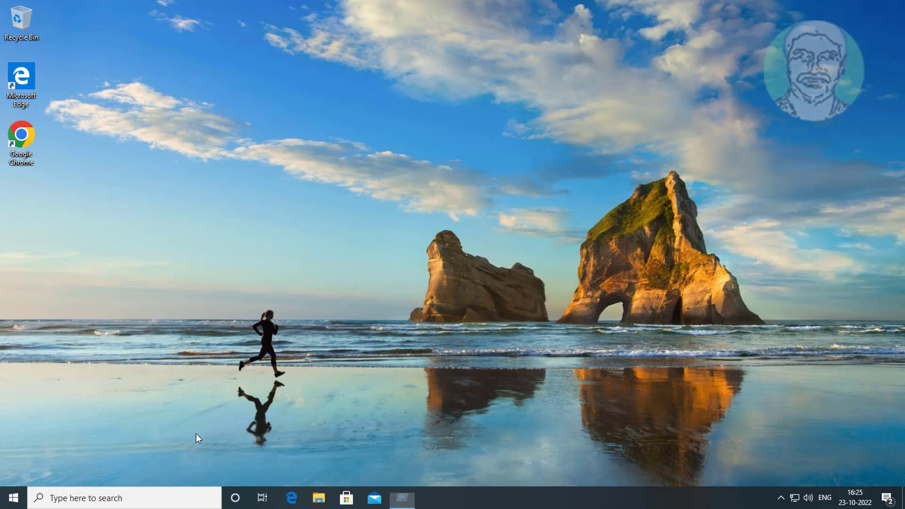
text(\\192.168.0.4)
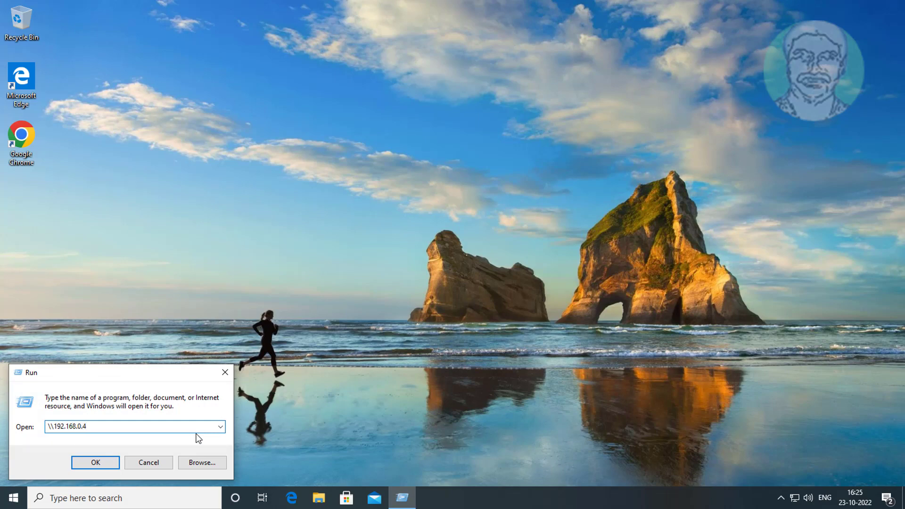
key(Return)
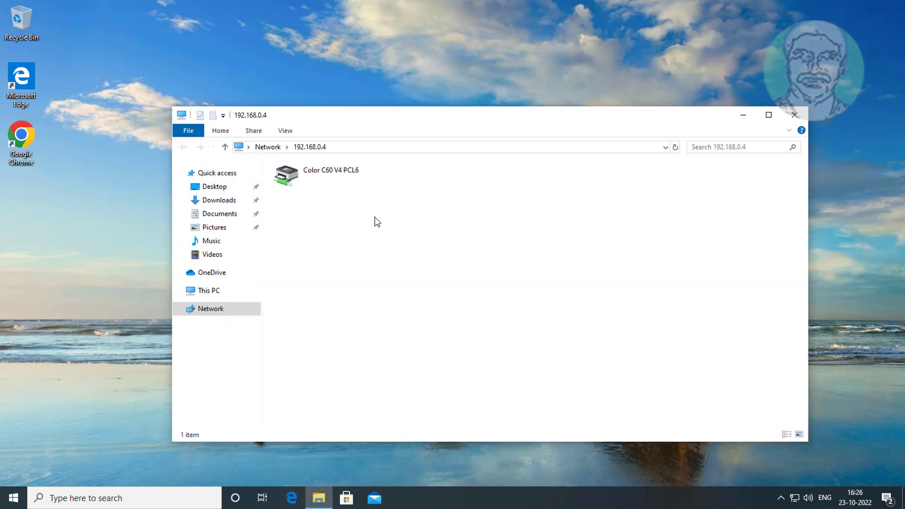
Try to connect to the shared Color C60 V4 PCL6 printer, expand the error details and dismiss the error
drag(378, 117, 350, 98)
click(318, 152)
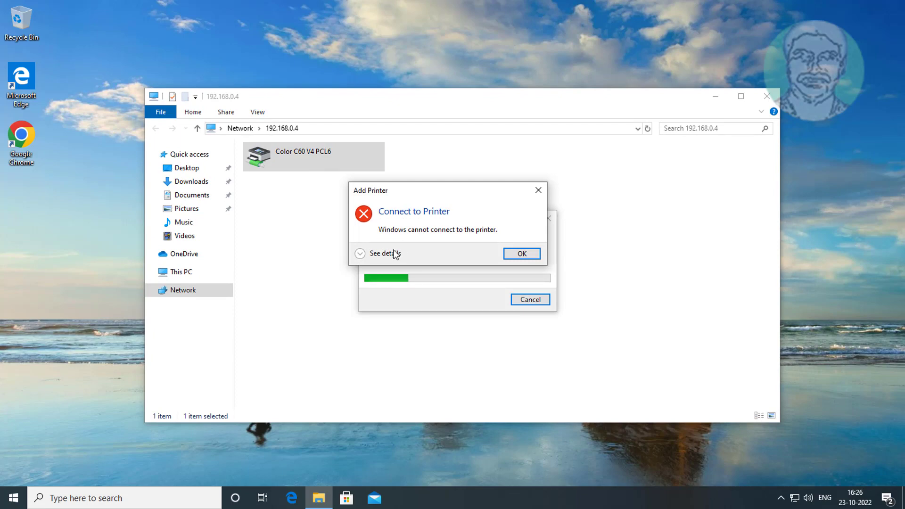
click(374, 253)
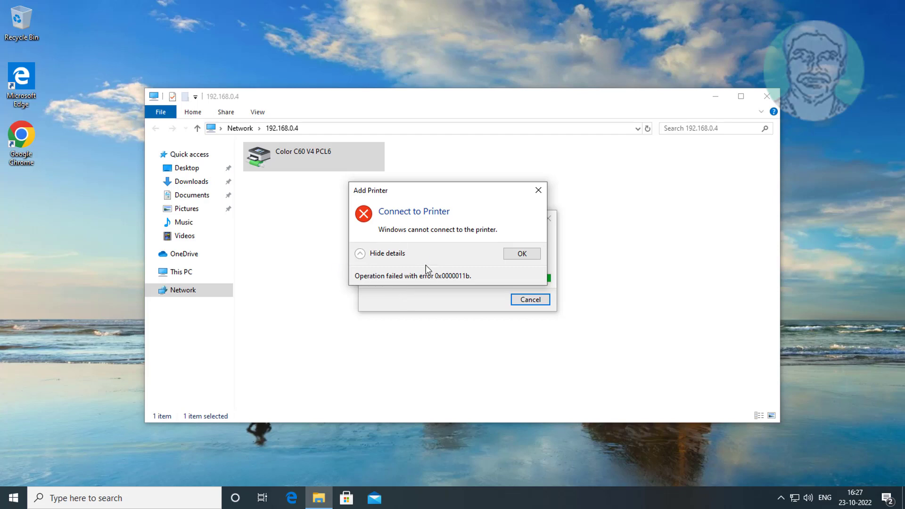
click(539, 190)
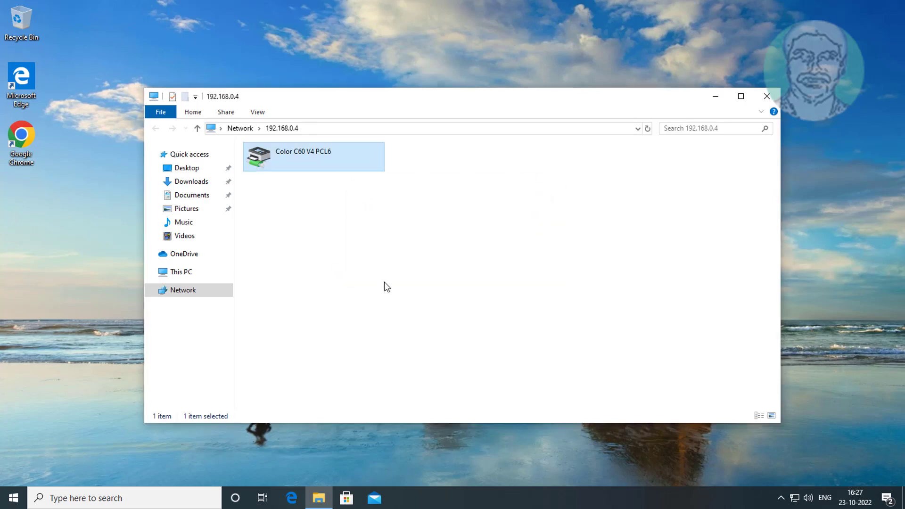
click(383, 282)
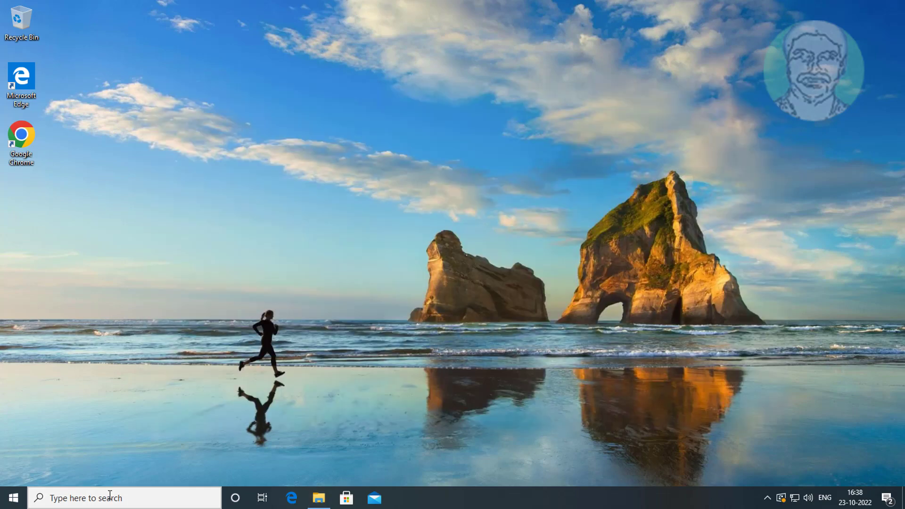
Search for control panel and open Control Panel
click(110, 497)
text(con)
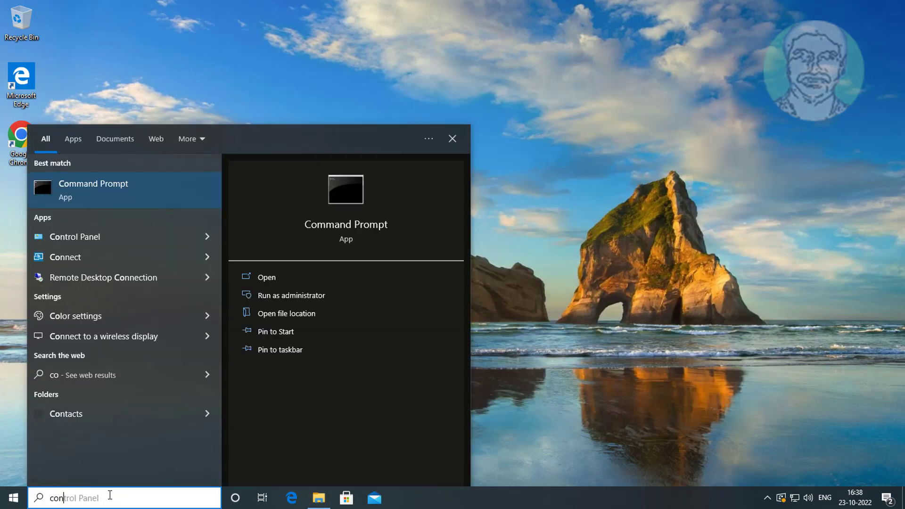
text(trol panel)
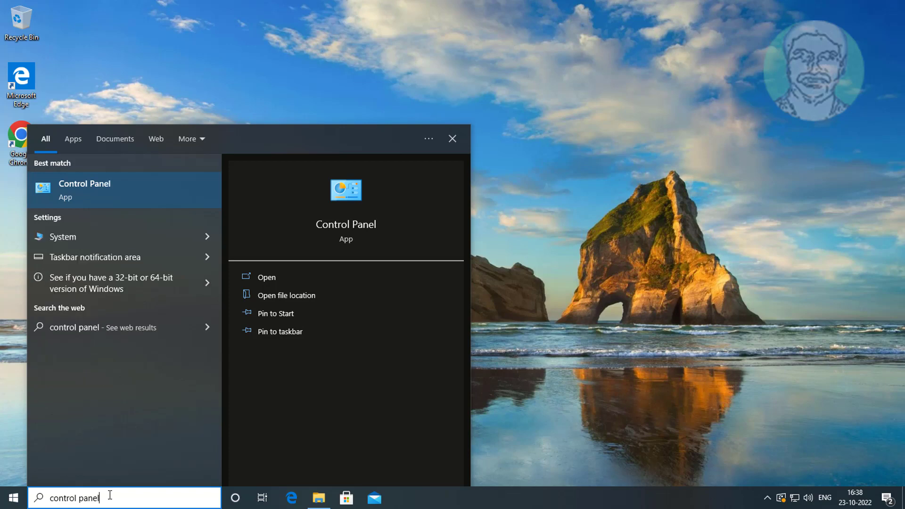
click(149, 191)
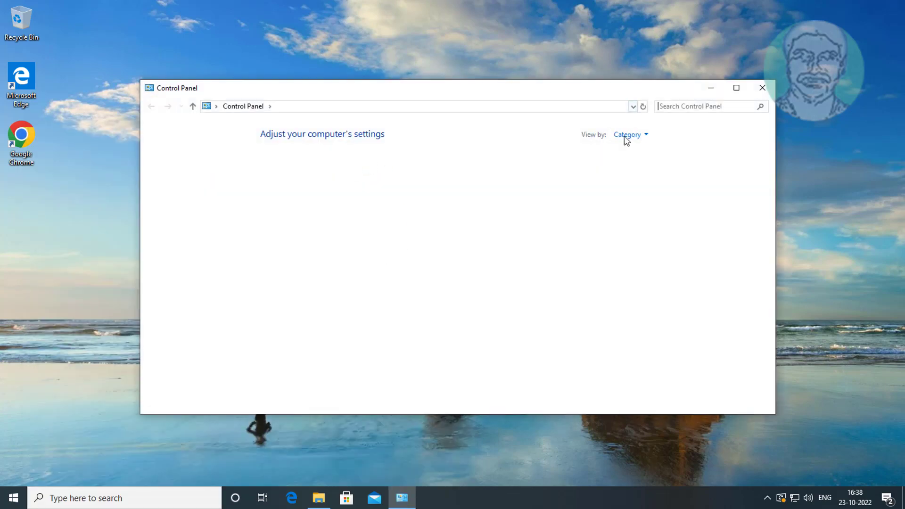
Switch Control Panel to the small icons view and open Devices and Printers
click(644, 136)
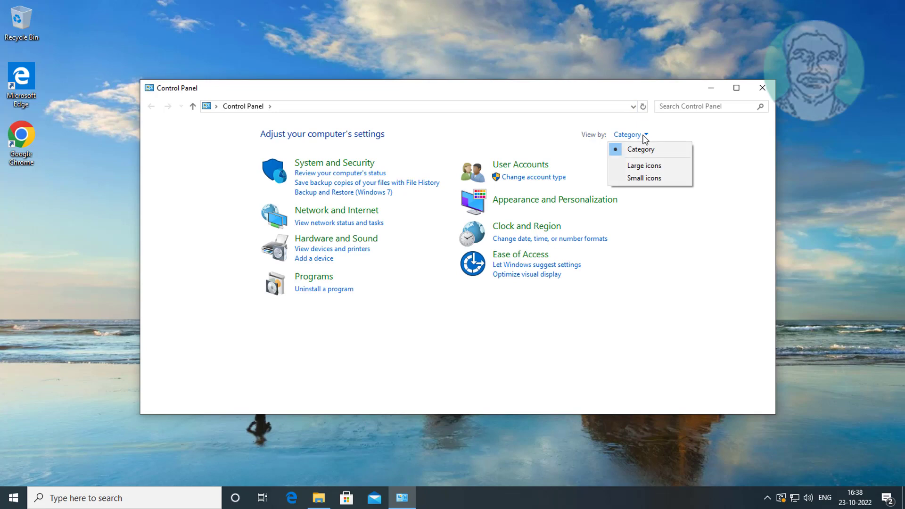
click(651, 177)
click(332, 201)
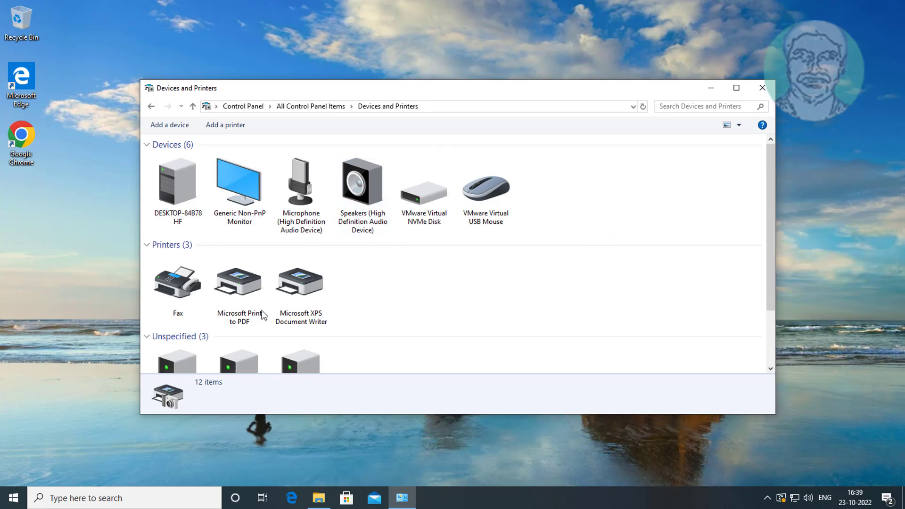
Start adding an unlisted printer, using the option for a local or network printer with manual settings
click(232, 126)
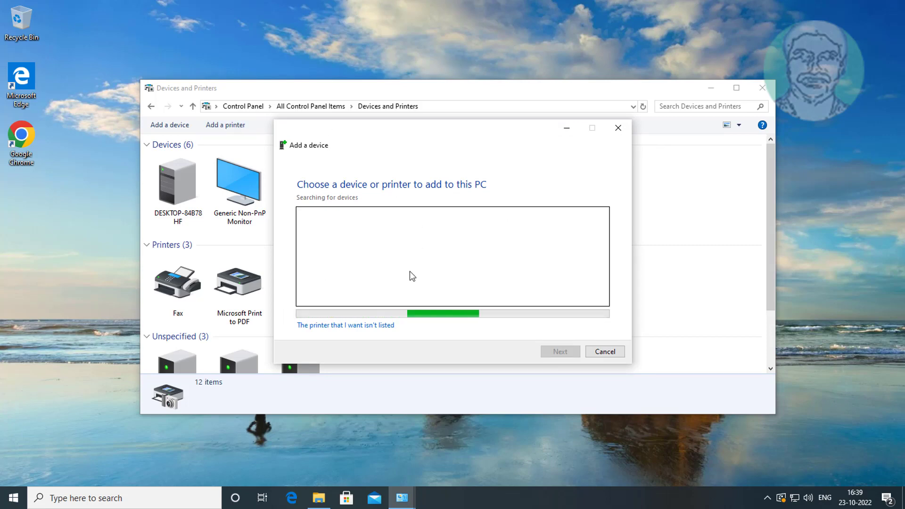
click(367, 325)
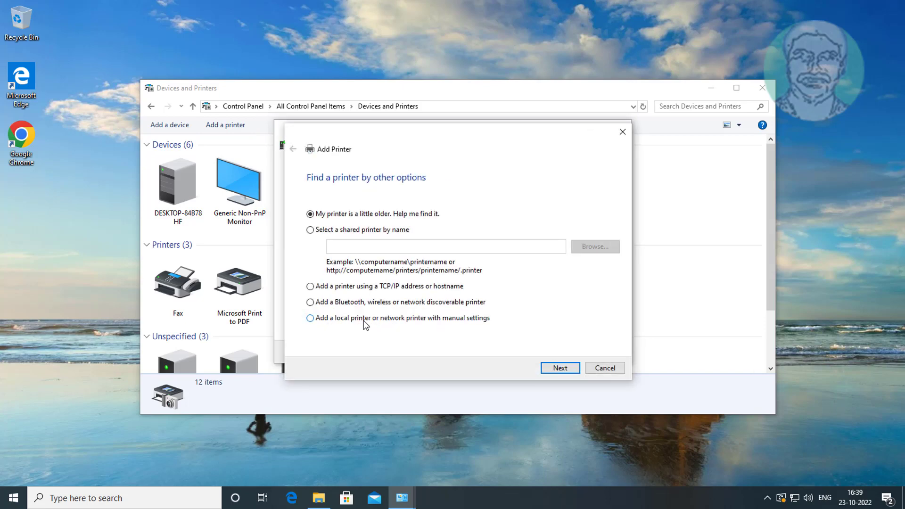
click(362, 320)
click(565, 370)
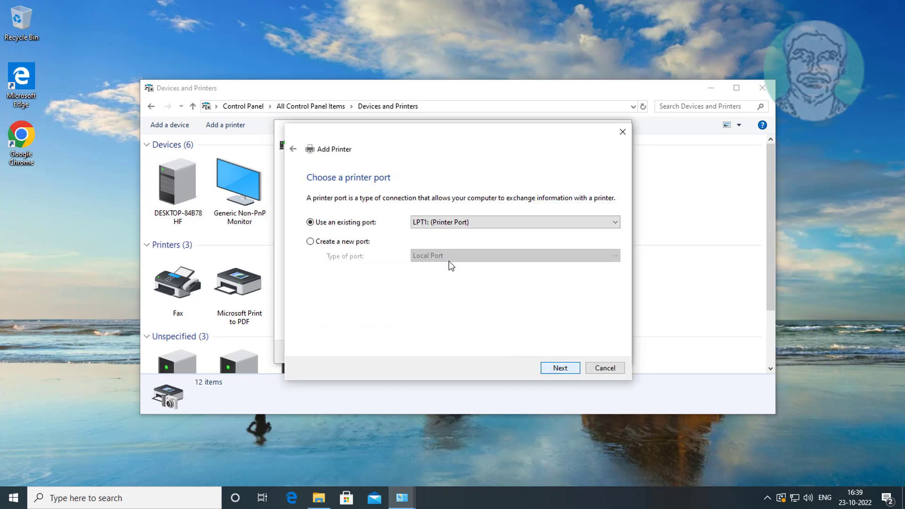
Create a new Local Port for the printer named \\192.168.0.4\Color C60 V4 PCL6
click(327, 244)
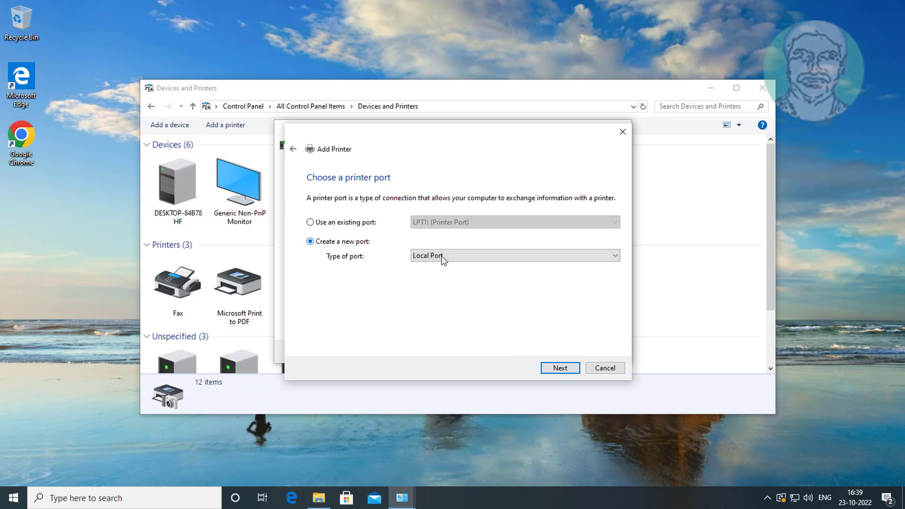
click(559, 368)
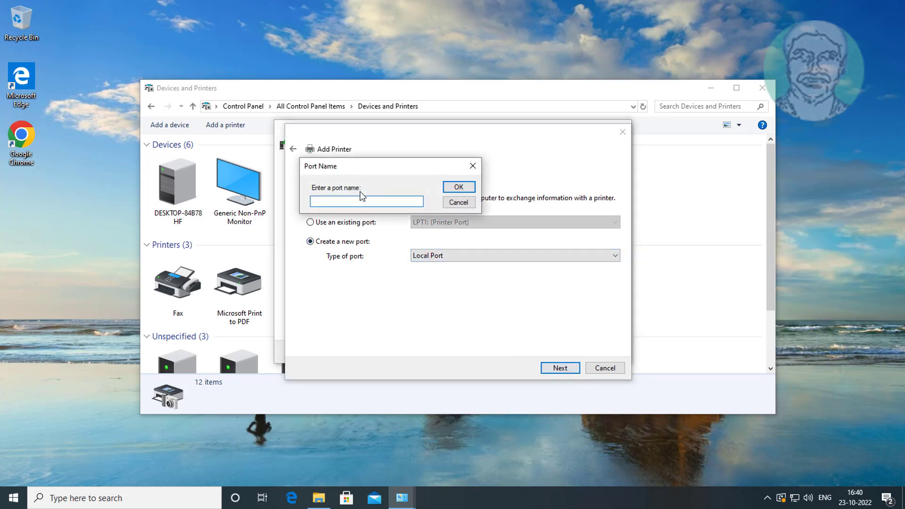
text(\\192.168.0.4\Color C60 V4 P)
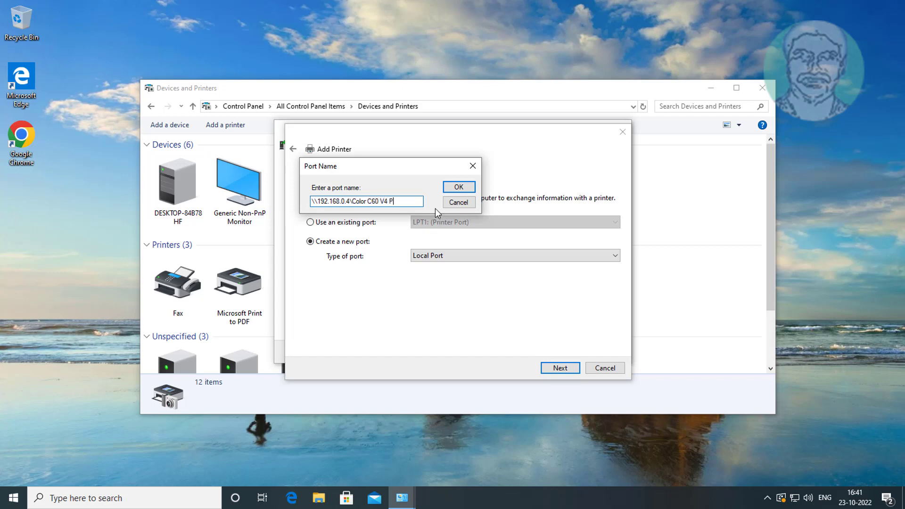
text(CL6)
click(459, 187)
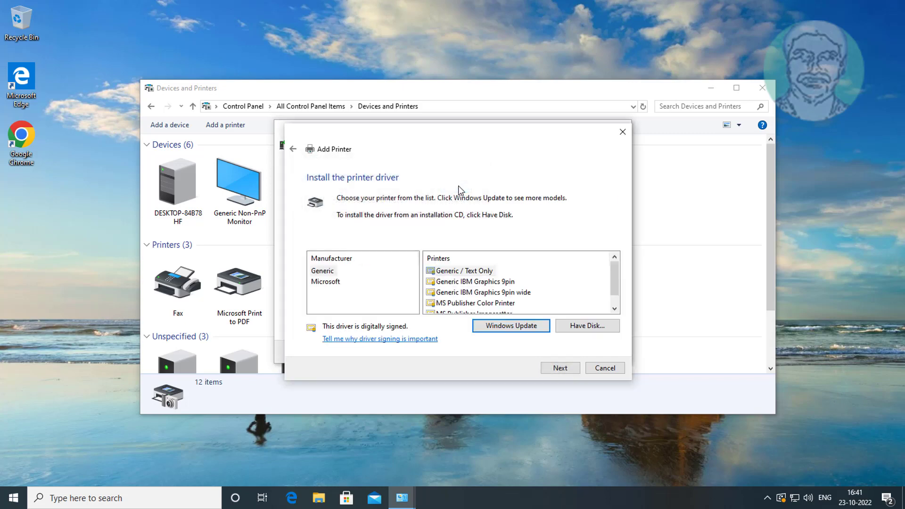
Refresh the driver list through Windows Update and install the Xerox Color C60 V4 PCL6 driver with the suggested printer name, allowing the device changes
click(485, 326)
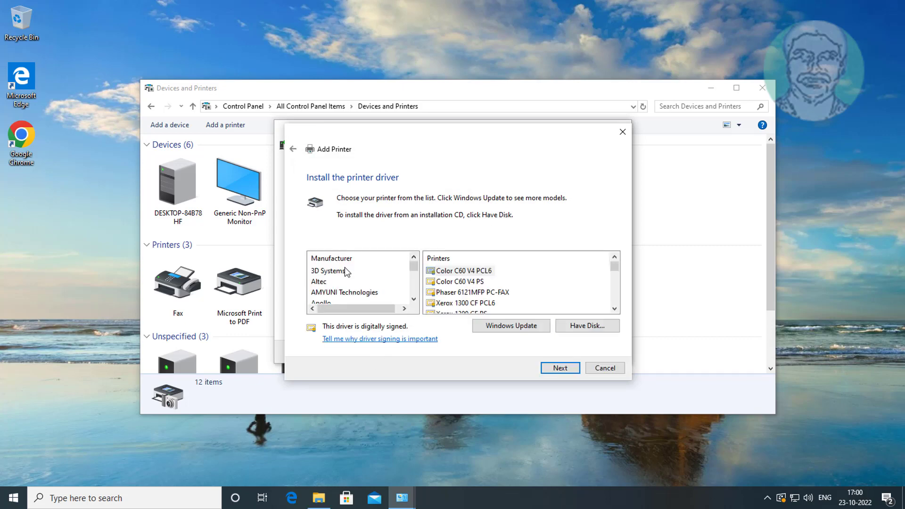
click(339, 271)
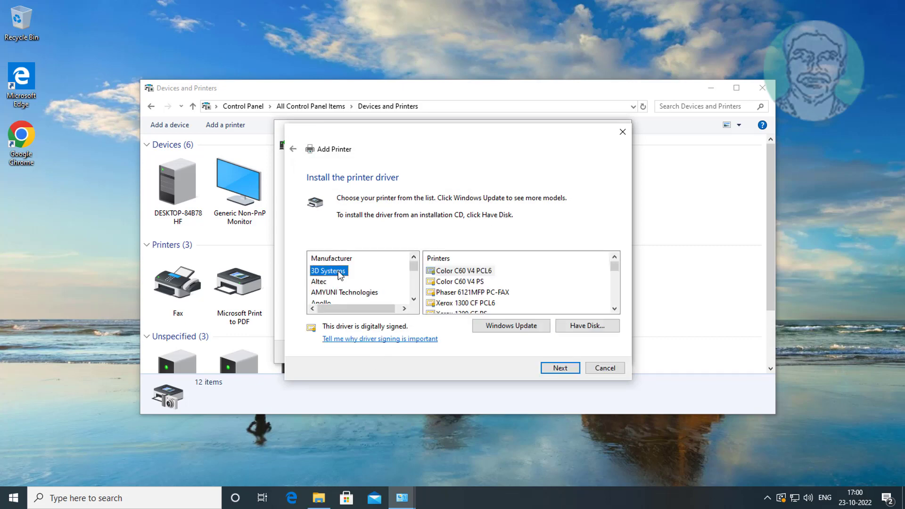
key(x)
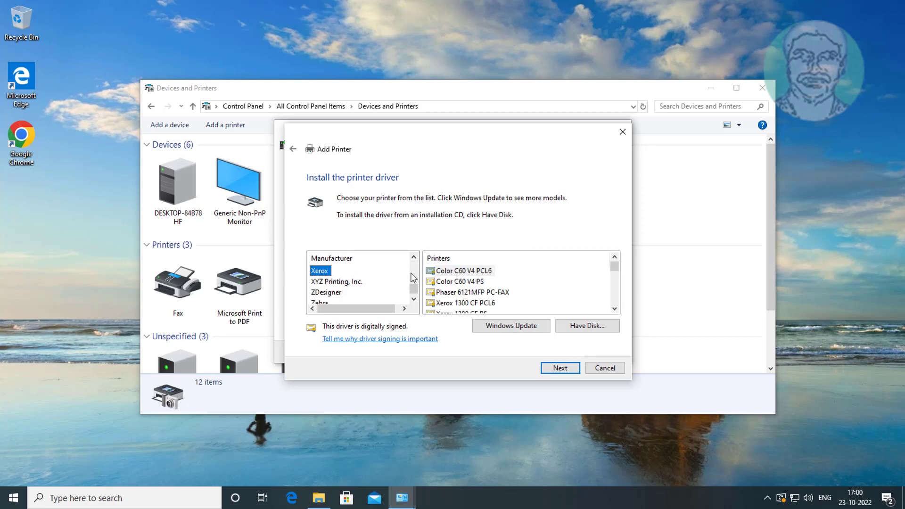
click(484, 271)
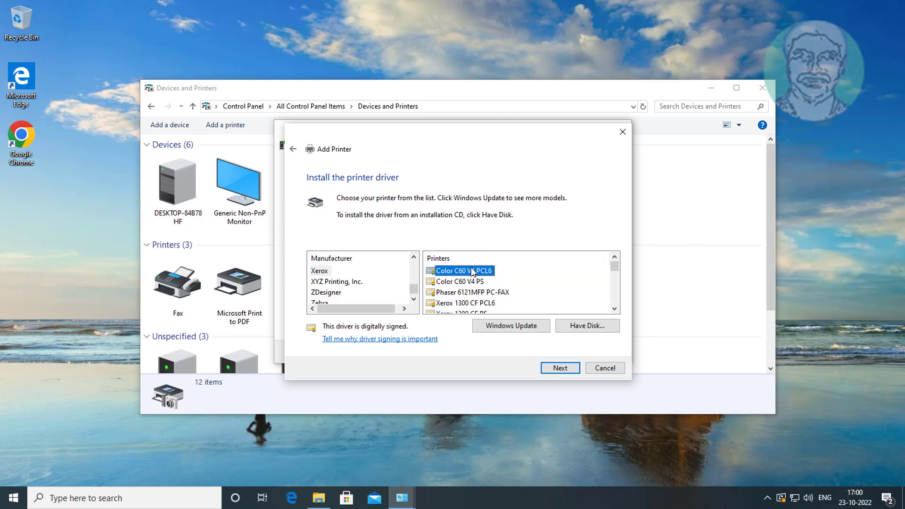
click(574, 370)
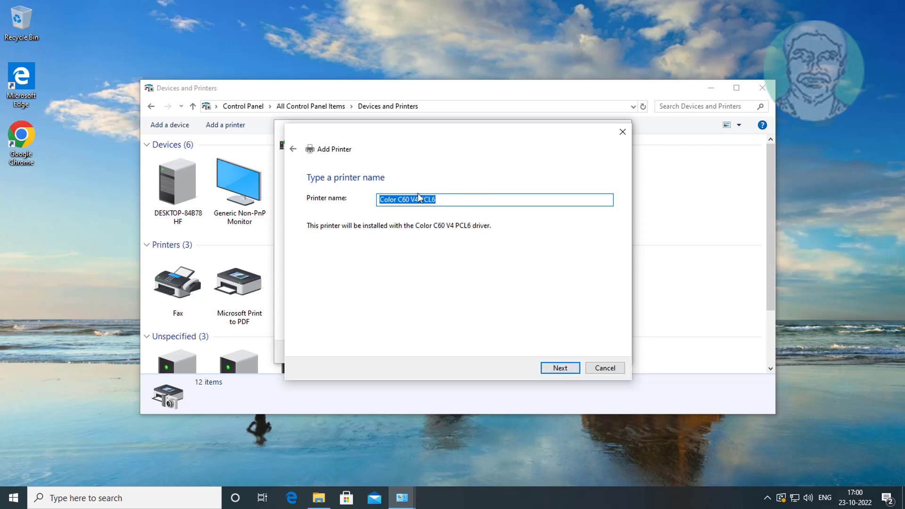
click(567, 369)
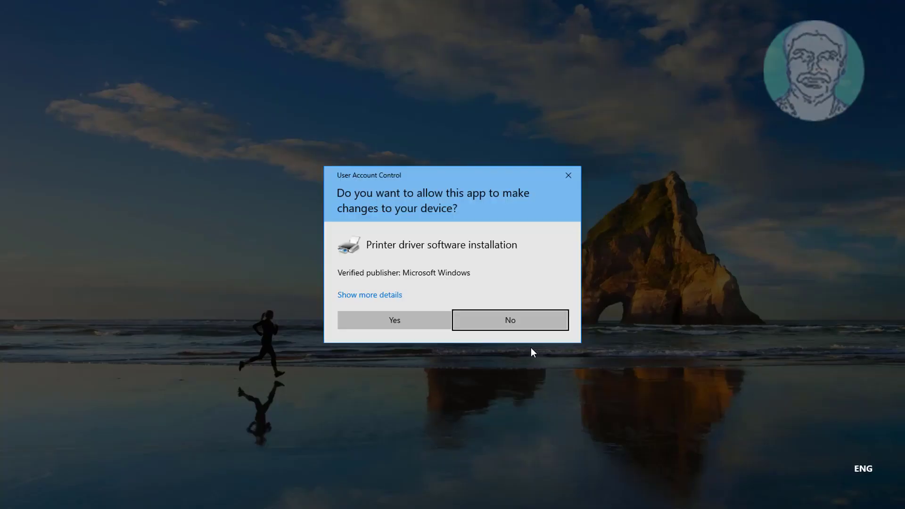
click(421, 325)
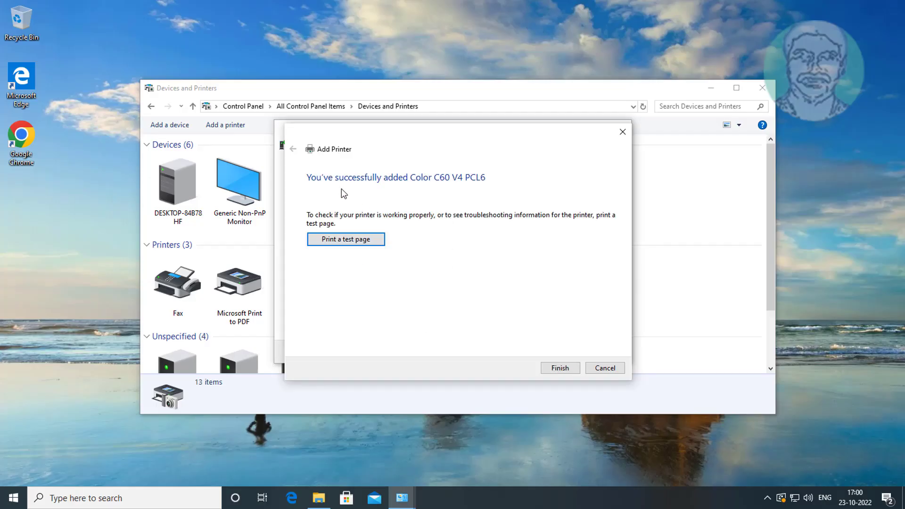
Print a test page on the new Color C60 V4 PCL6 printer and finish adding it
click(358, 241)
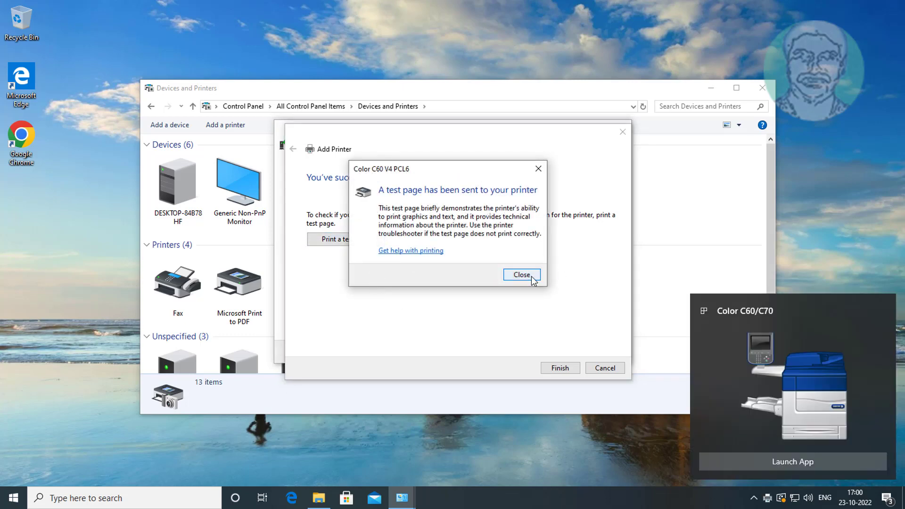
click(521, 274)
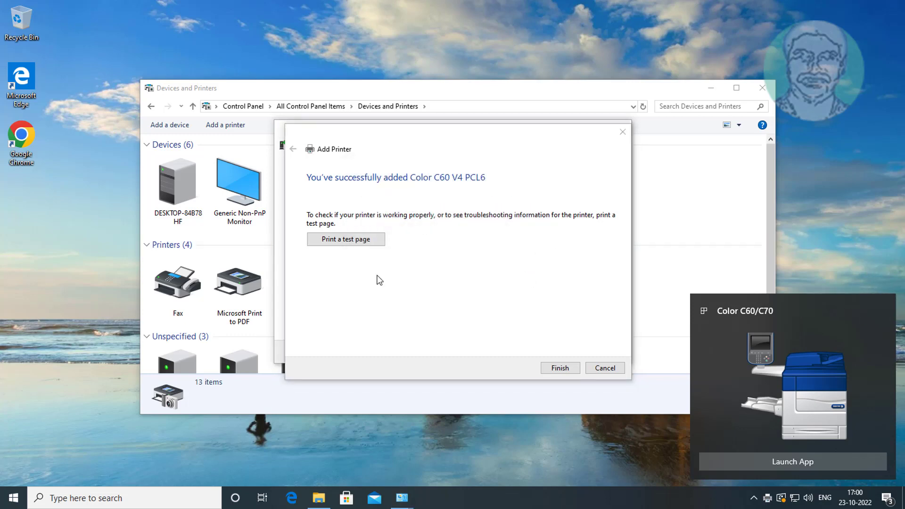
click(563, 369)
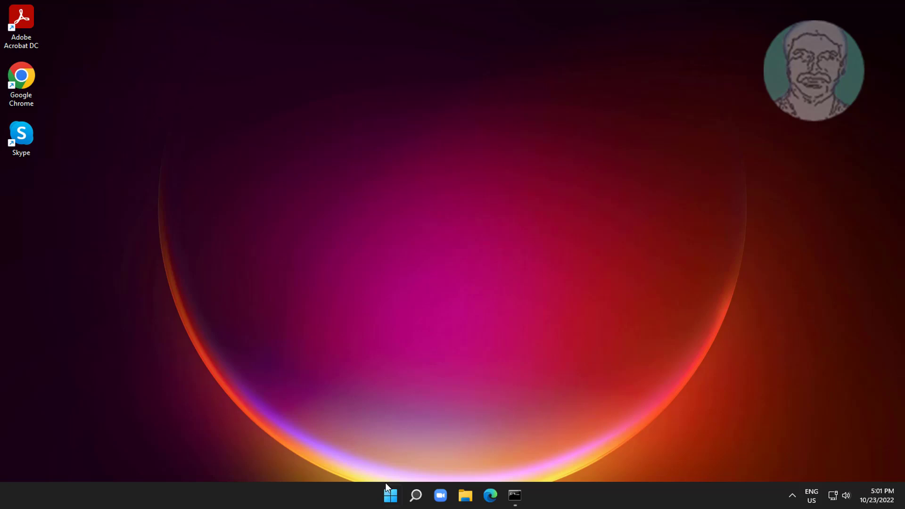
On the Windows 11 PC sharing the printer, open the Color C60 V4 PCL6 page in the Printers & scanners settings
click(391, 495)
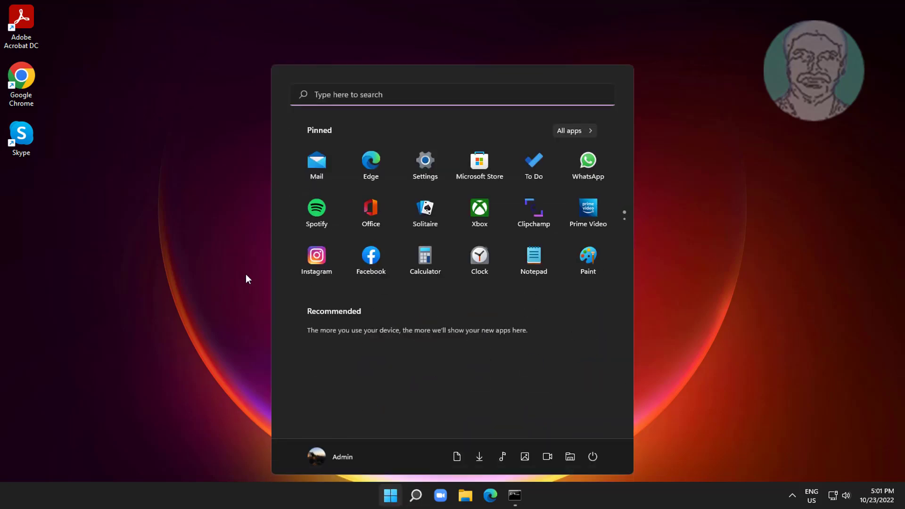
click(423, 166)
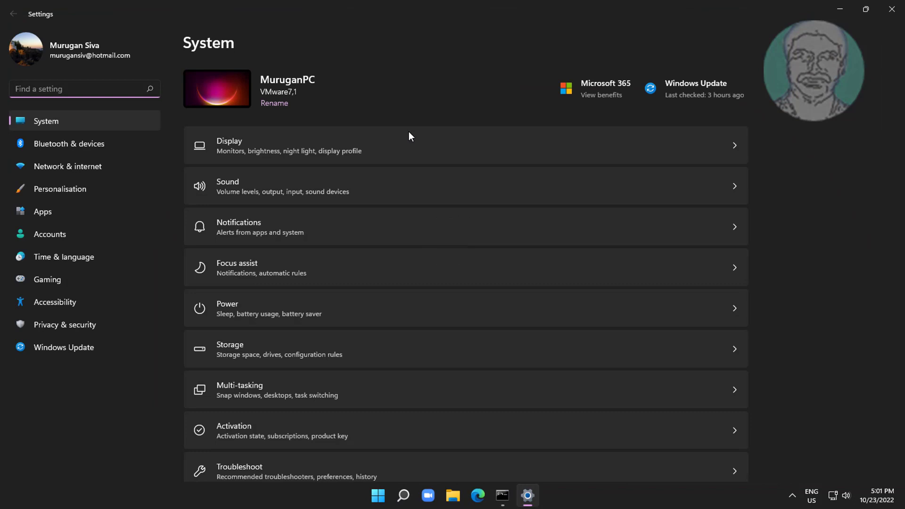
click(77, 147)
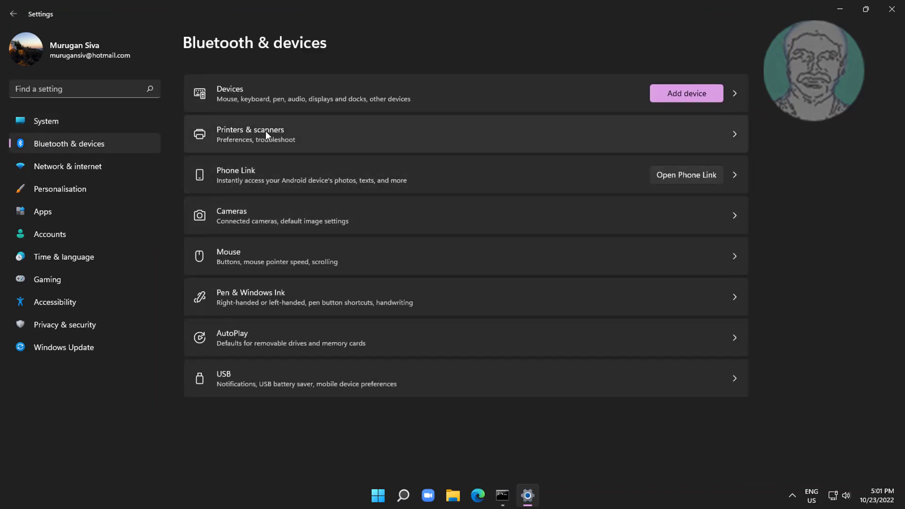
click(266, 132)
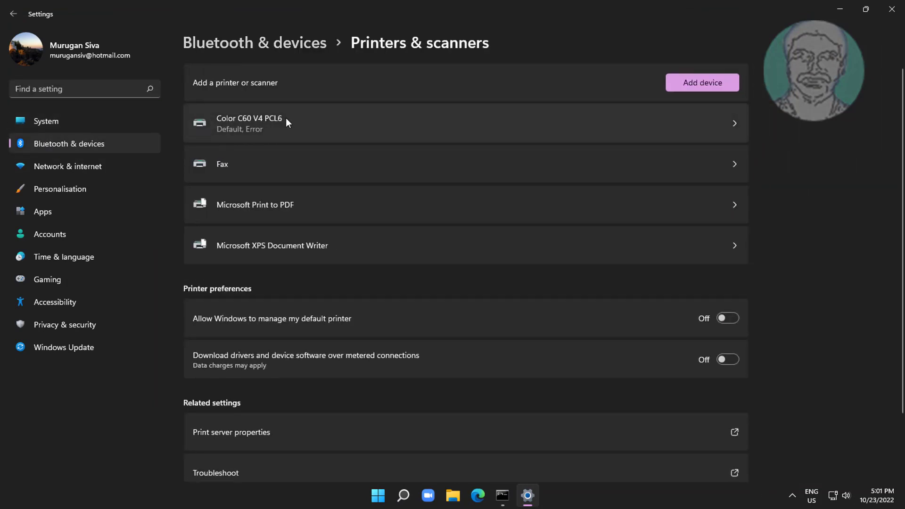
click(284, 121)
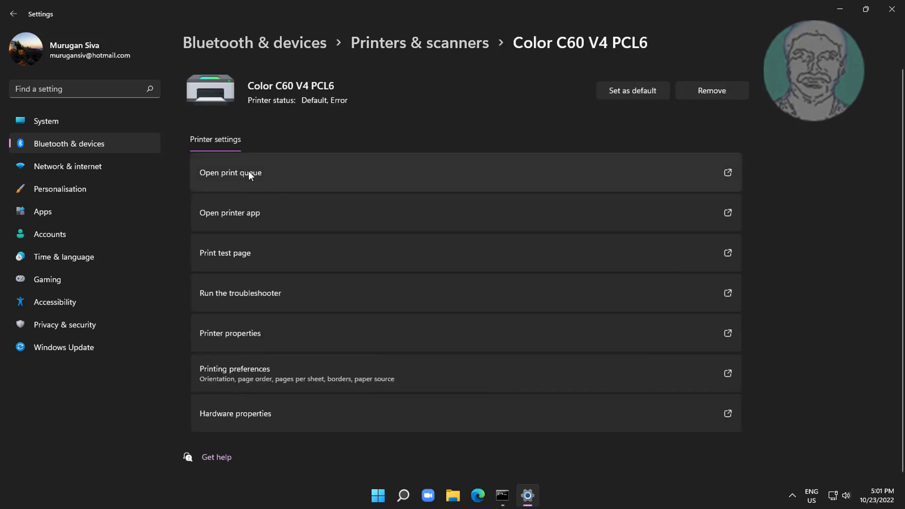
Check the Color C60 V4 PCL6 print queue for the remote document, and close the queue and Settings
click(248, 172)
click(75, 106)
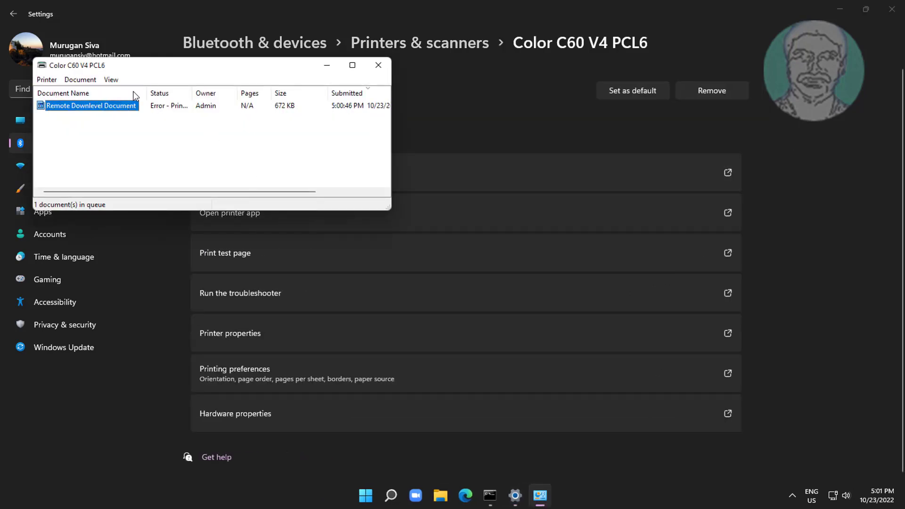
click(377, 66)
click(891, 9)
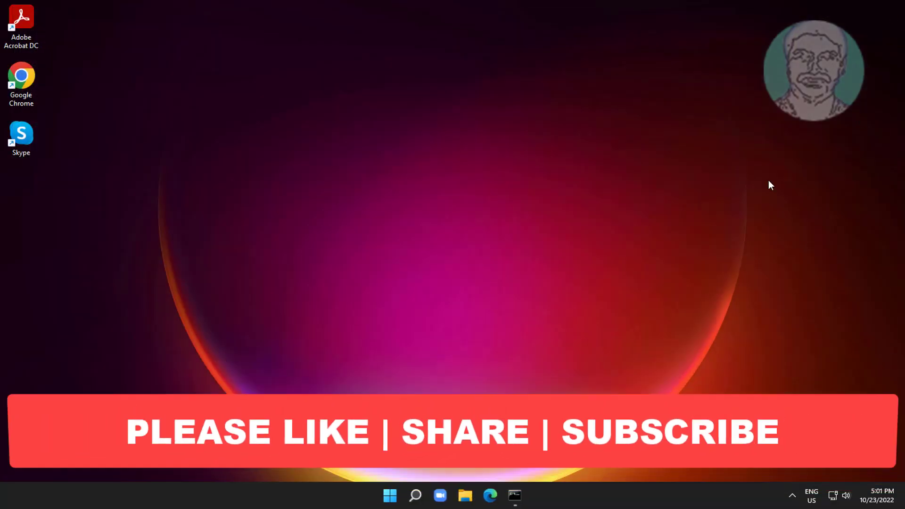